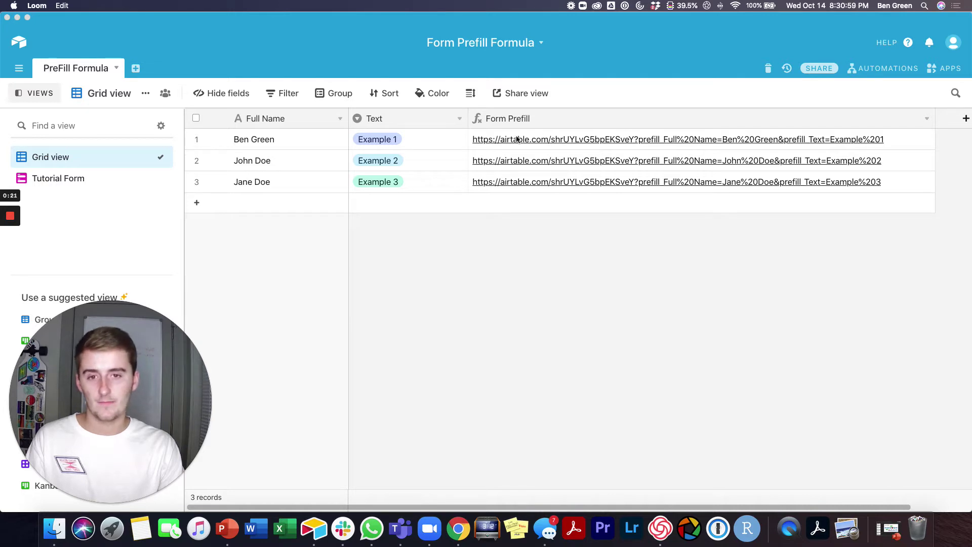
- Switch the base from the records grid to the Tutorial Form view
{"action": "left_click", "coordinate": [531, 141]}
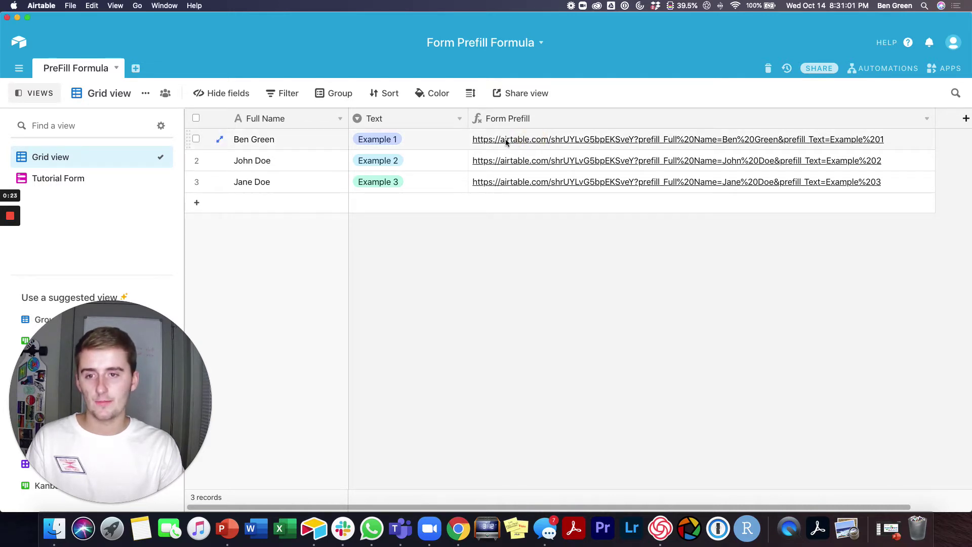
{"action": "left_click", "coordinate": [98, 180]}
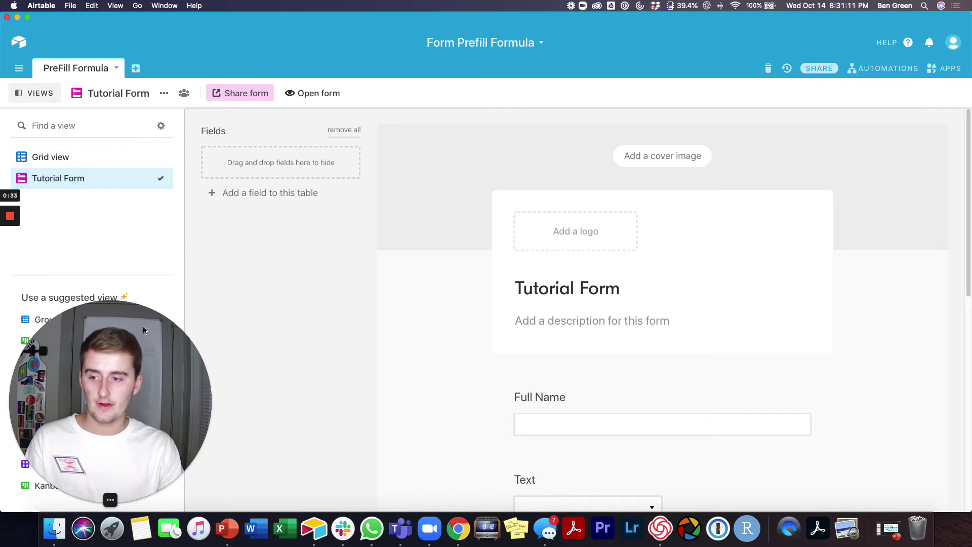
- Open the Tutorial Form's share settings showing its private shared link
{"action": "left_click_drag", "start_coordinate": [142, 326], "coordinate": [341, 329]}
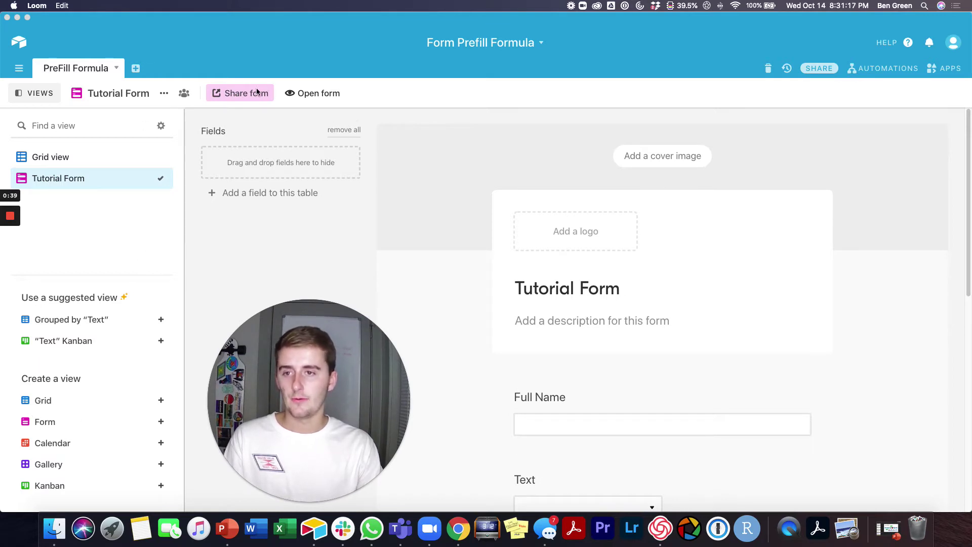
{"action": "left_click", "coordinate": [164, 97]}
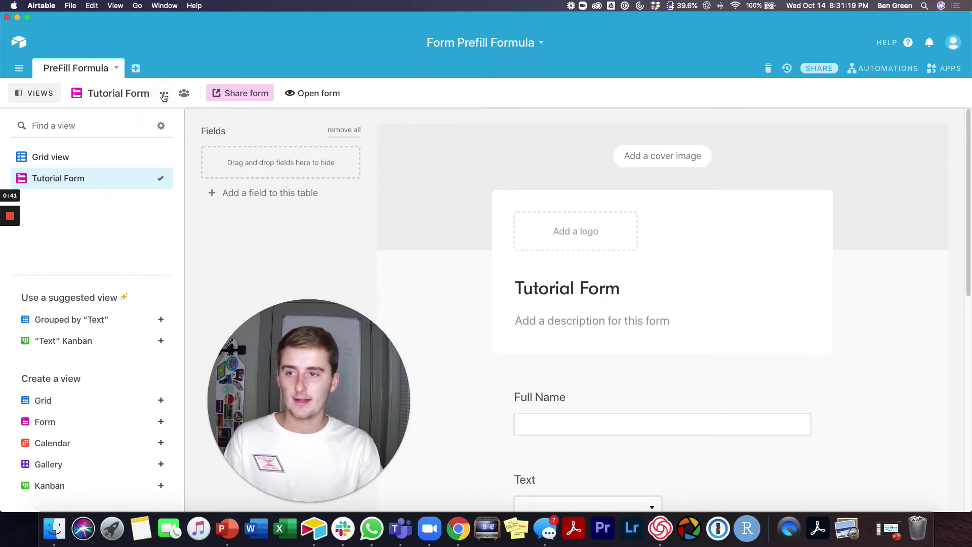
{"action": "left_click", "coordinate": [164, 96]}
{"action": "left_click", "coordinate": [226, 95]}
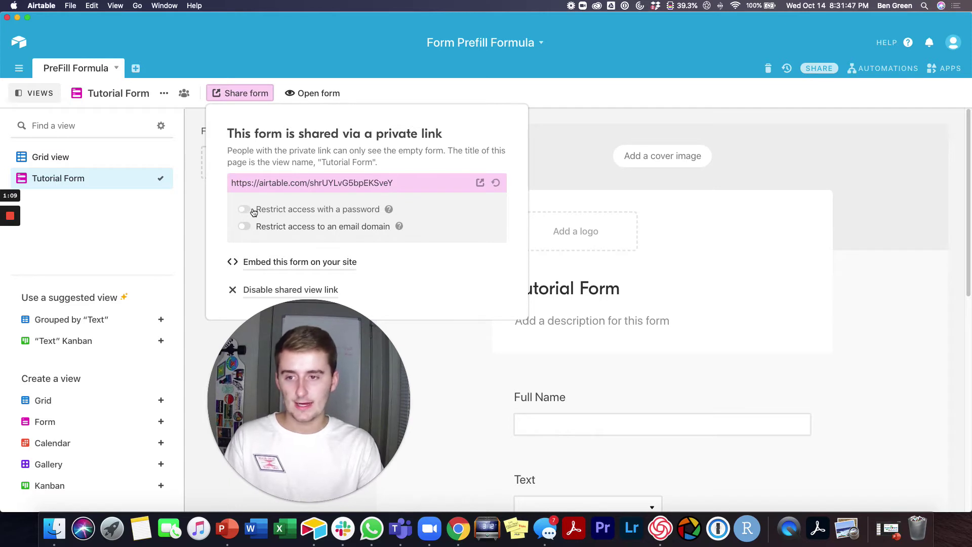
- Password-protect the form's shared link and preview it, which now prompts for a password
{"action": "left_click", "coordinate": [257, 209]}
{"action": "left_click_drag", "start_coordinate": [335, 310], "coordinate": [146, 299]}
{"action": "left_click", "coordinate": [427, 278]}
{"action": "type", "text": "test1234"}
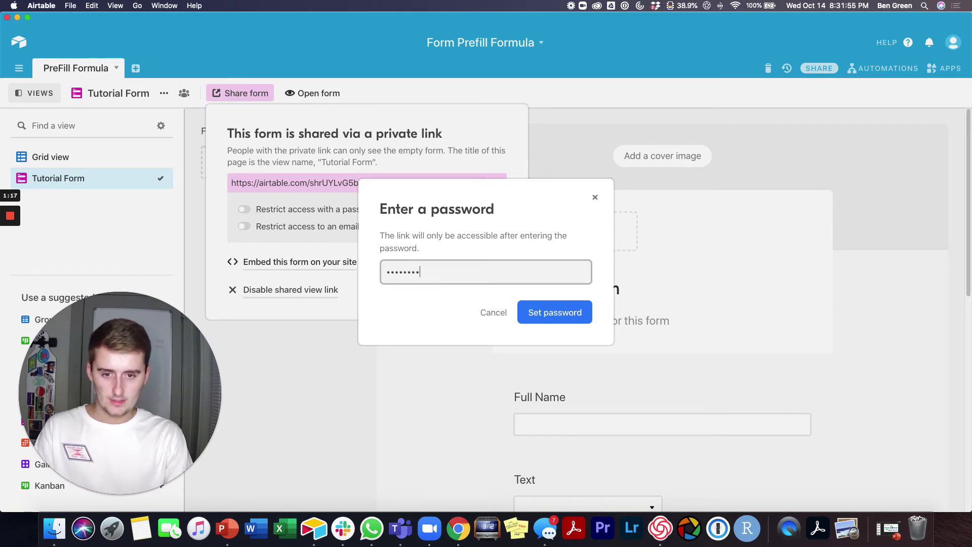
{"action": "left_click", "coordinate": [541, 314]}
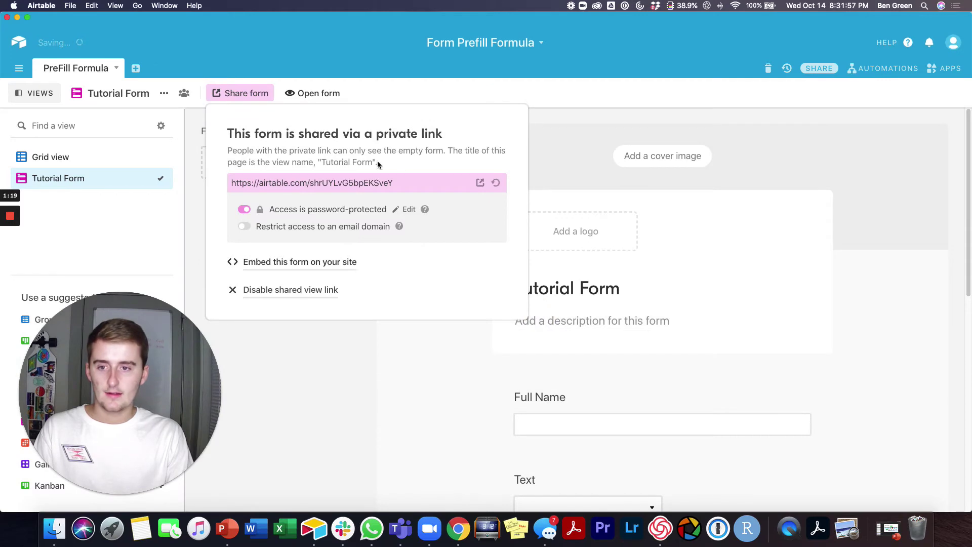
{"action": "left_click", "coordinate": [479, 182]}
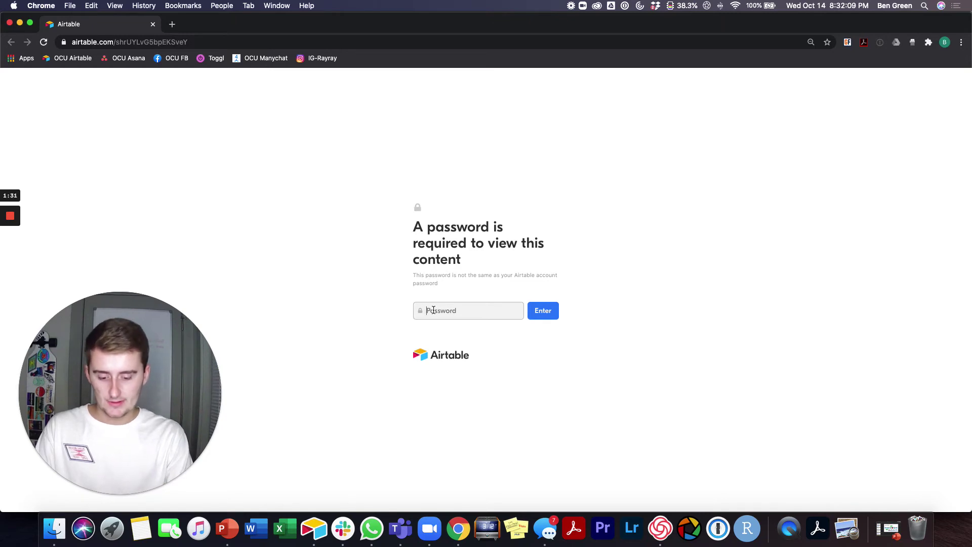
- Unlock the shared form in Chrome with the password and dismiss the save-password prompt
{"action": "type", "text": "••"}
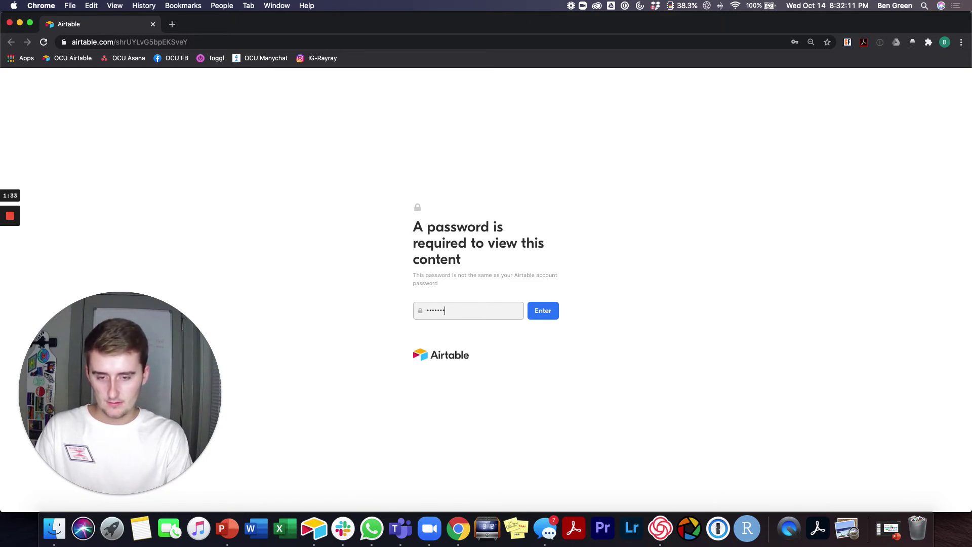
{"action": "type", "text": "••••••"}
{"action": "key", "text": "Return"}
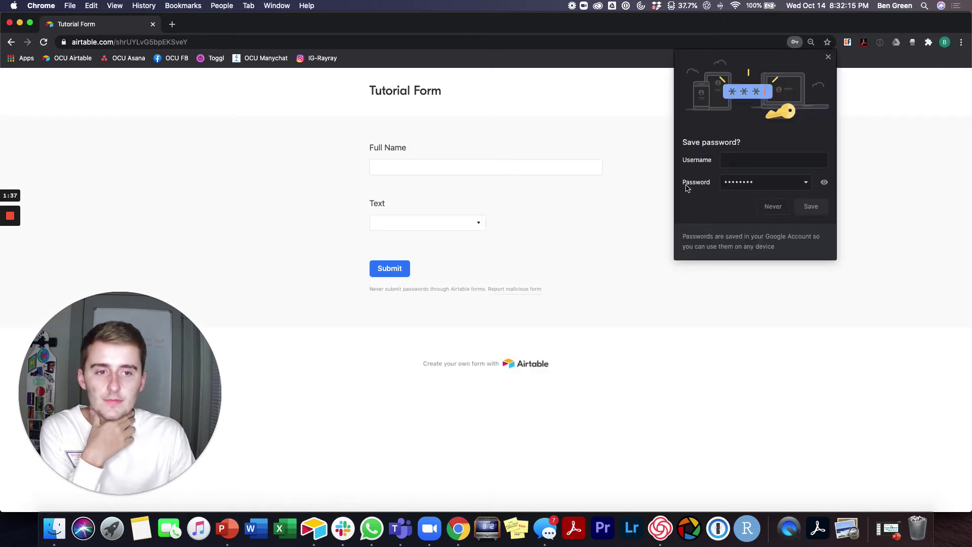
{"action": "left_click", "coordinate": [775, 207]}
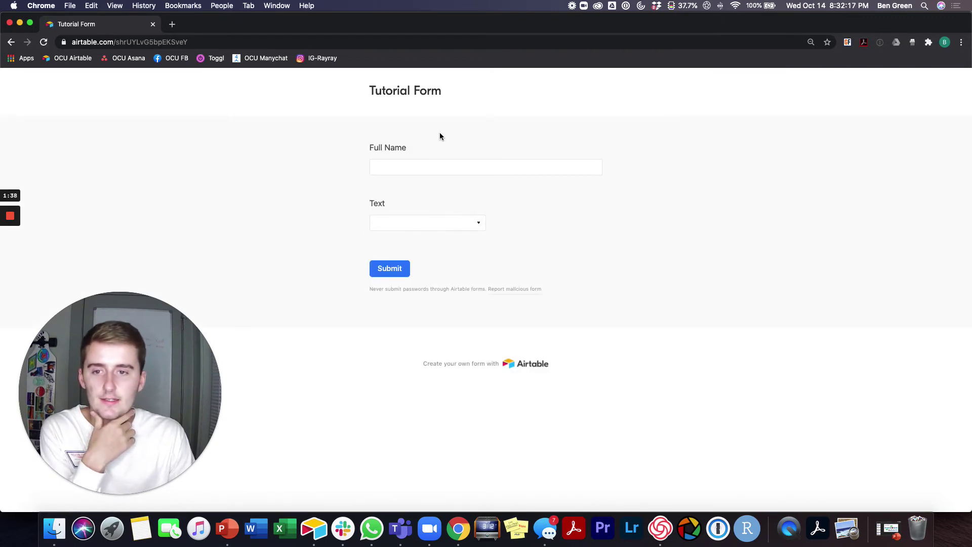
- Back in Airtable, limit the shared link to the opimizeis.com email domain
{"action": "left_click", "coordinate": [8, 23]}
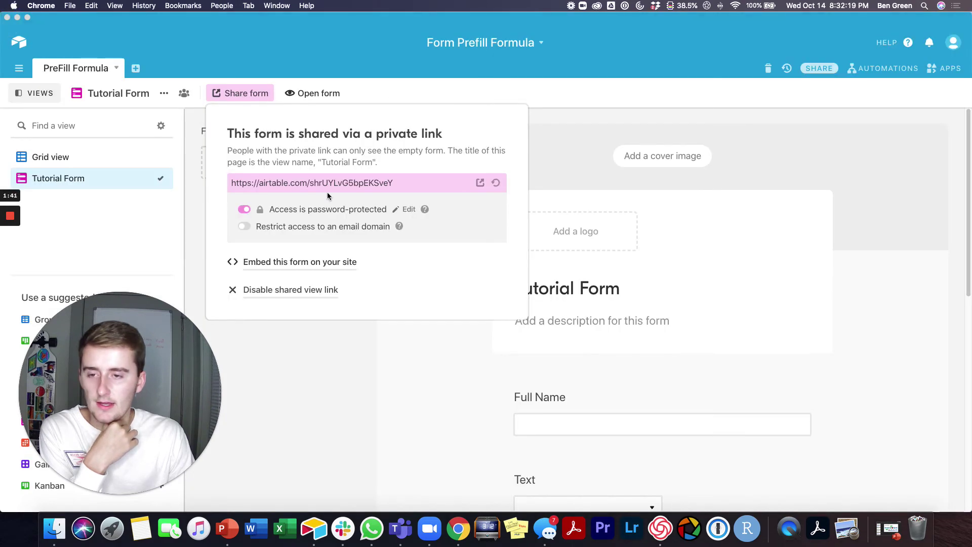
{"action": "left_click", "coordinate": [245, 226]}
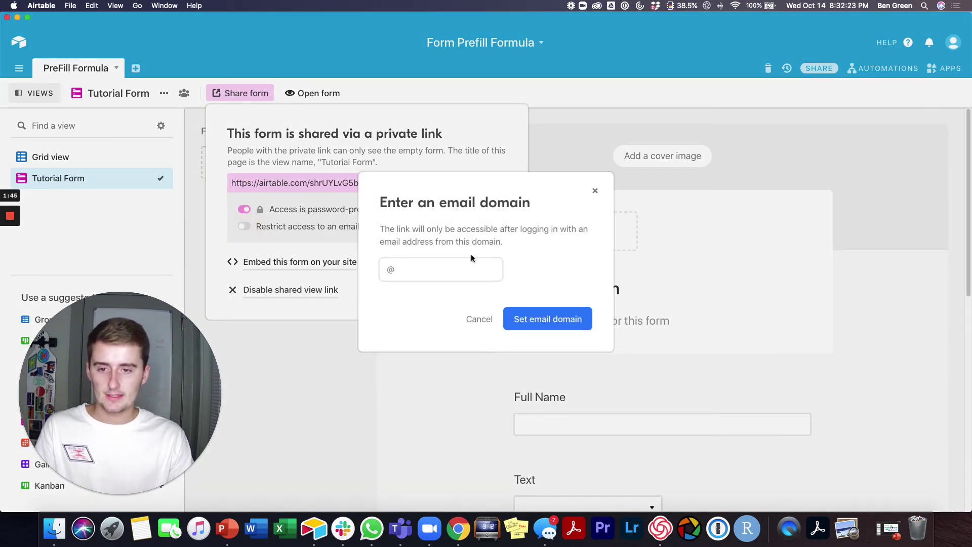
{"action": "type", "text": "opimizeis.com"}
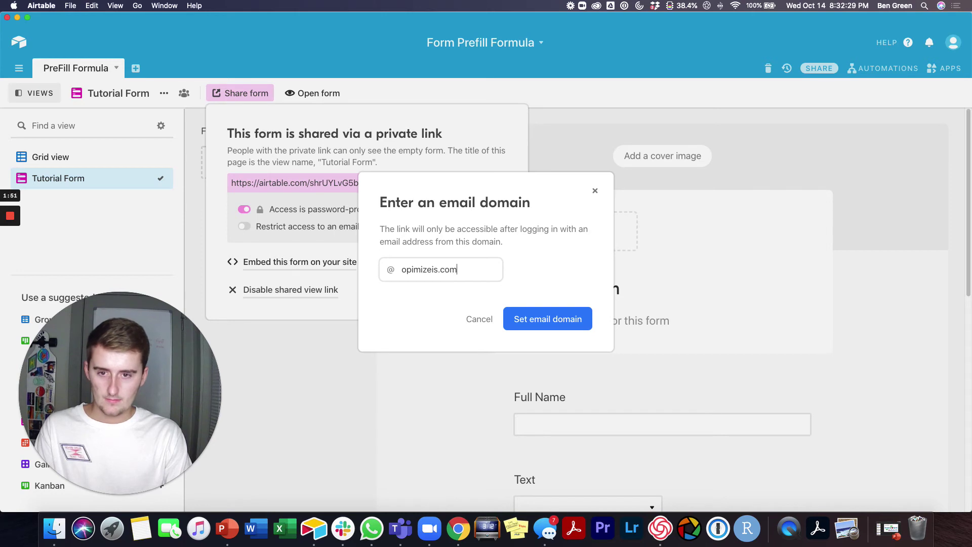
{"action": "left_click", "coordinate": [539, 319]}
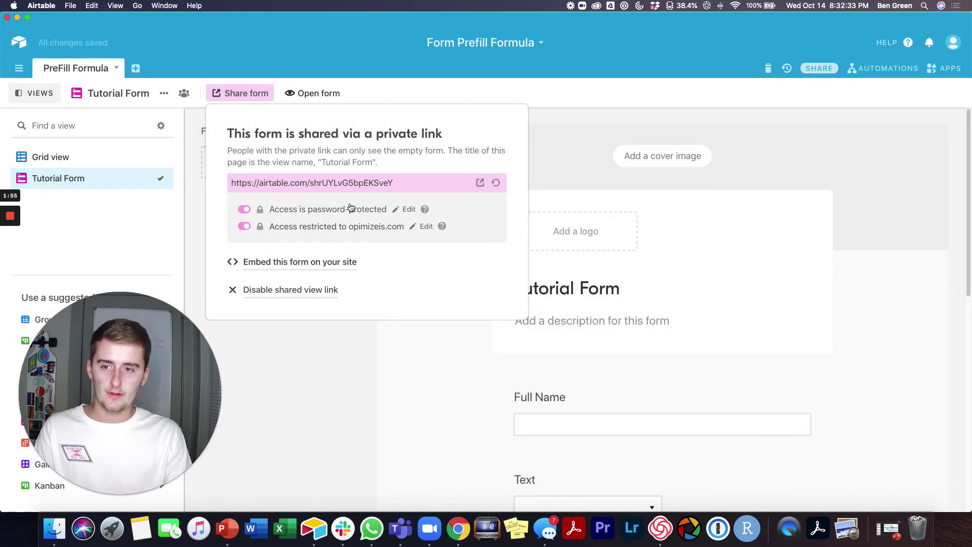
- Remove the link's password, then preview it in Chrome to see the no-permission page
{"action": "left_click", "coordinate": [244, 209]}
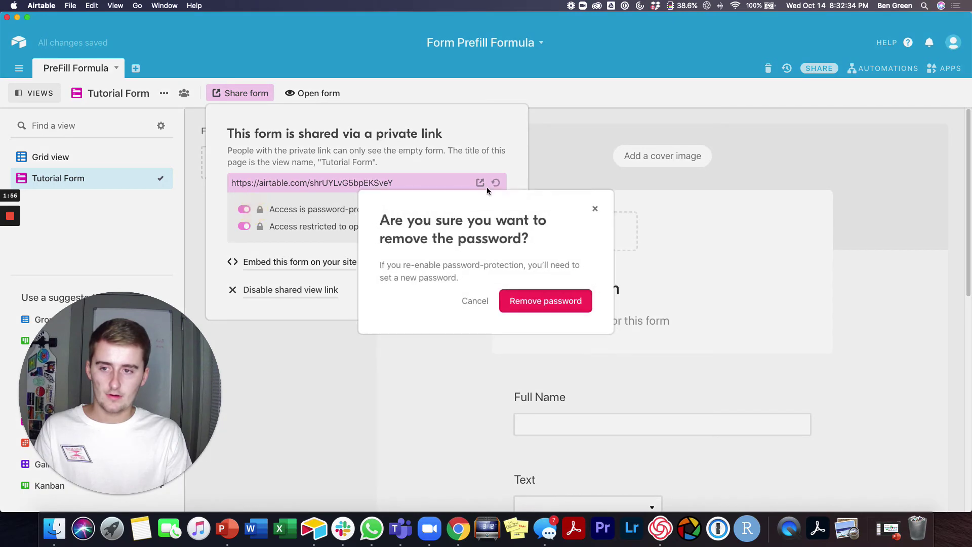
{"action": "left_click", "coordinate": [523, 300]}
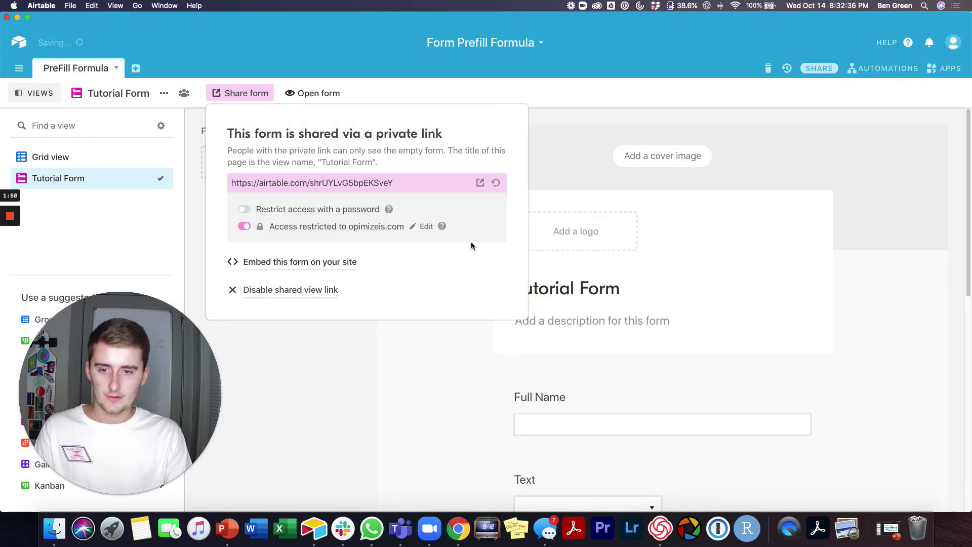
{"action": "left_click", "coordinate": [480, 182]}
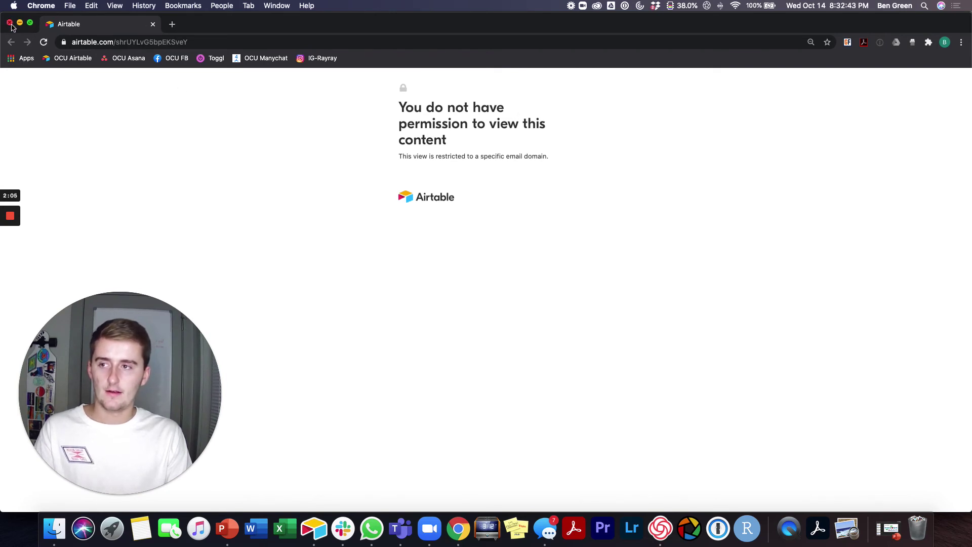
{"action": "left_click", "coordinate": [10, 23]}
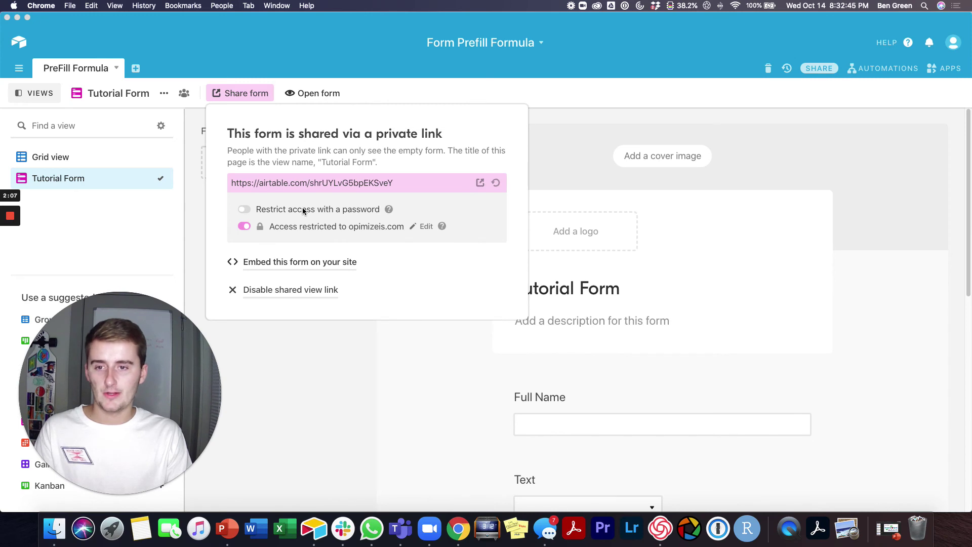
- Set a new password on the link and preview it, still blocked by the opimizeis.com domain
{"action": "left_click", "coordinate": [244, 209]}
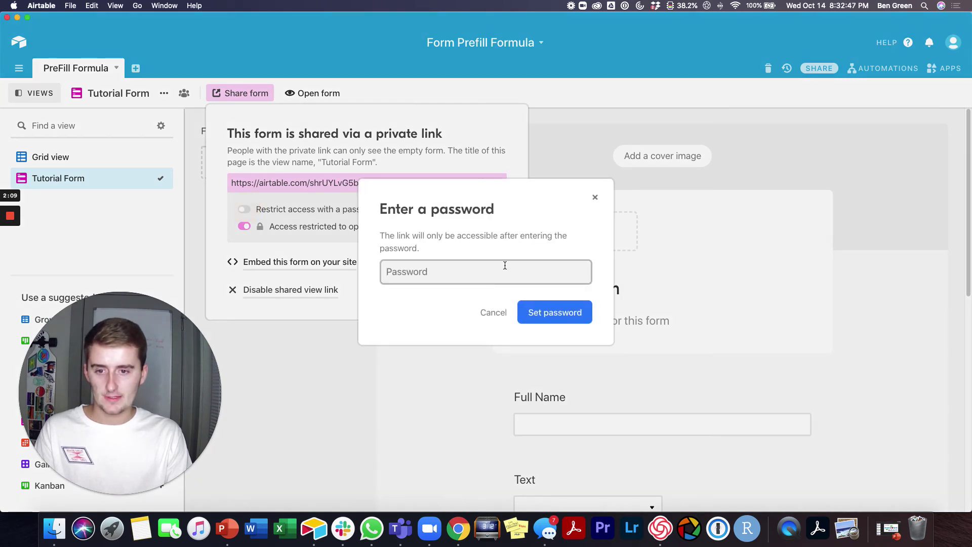
{"action": "type", "text": "pa"}
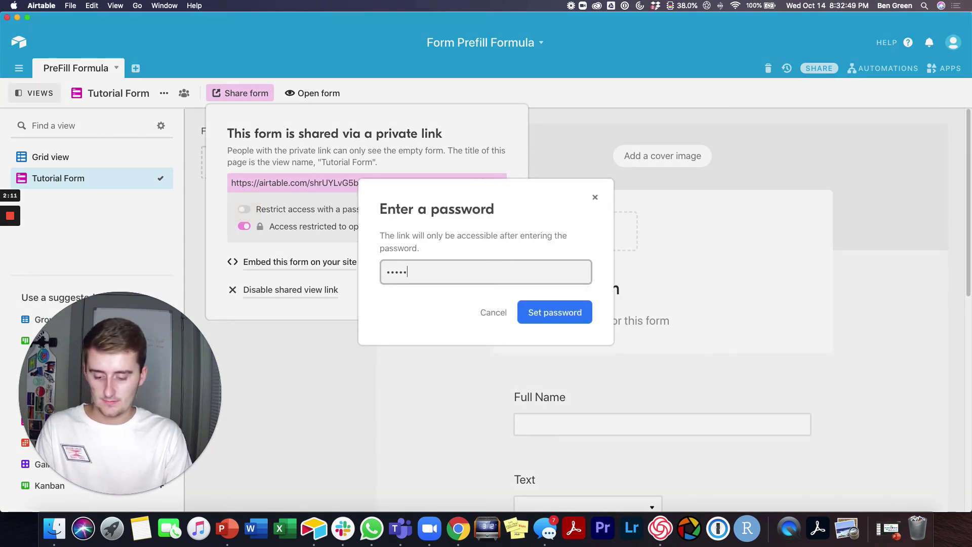
{"action": "key", "text": "Return"}
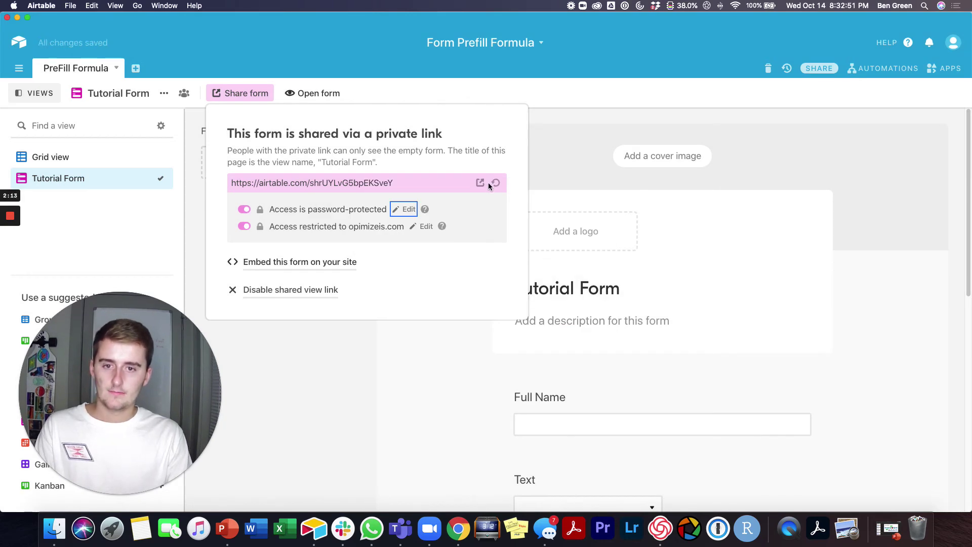
{"action": "left_click", "coordinate": [480, 182]}
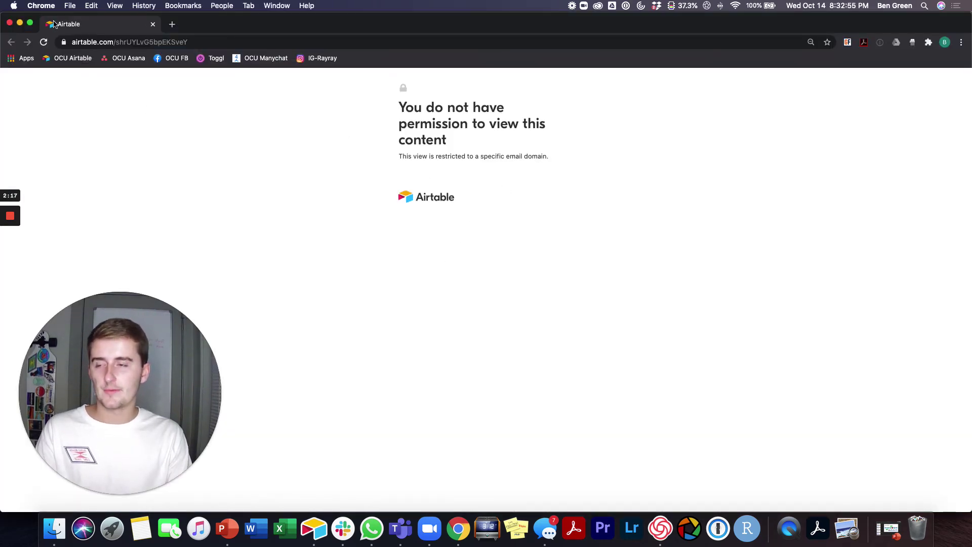
{"action": "left_click", "coordinate": [11, 24]}
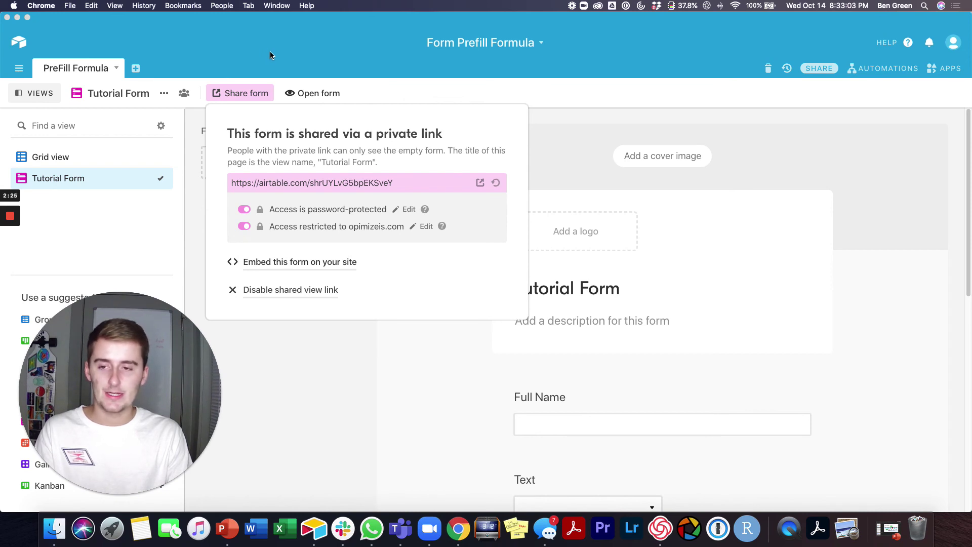
- Open the opimizeis.com domain for editing, cancel without changes, and close the share settings
{"action": "left_click", "coordinate": [259, 74]}
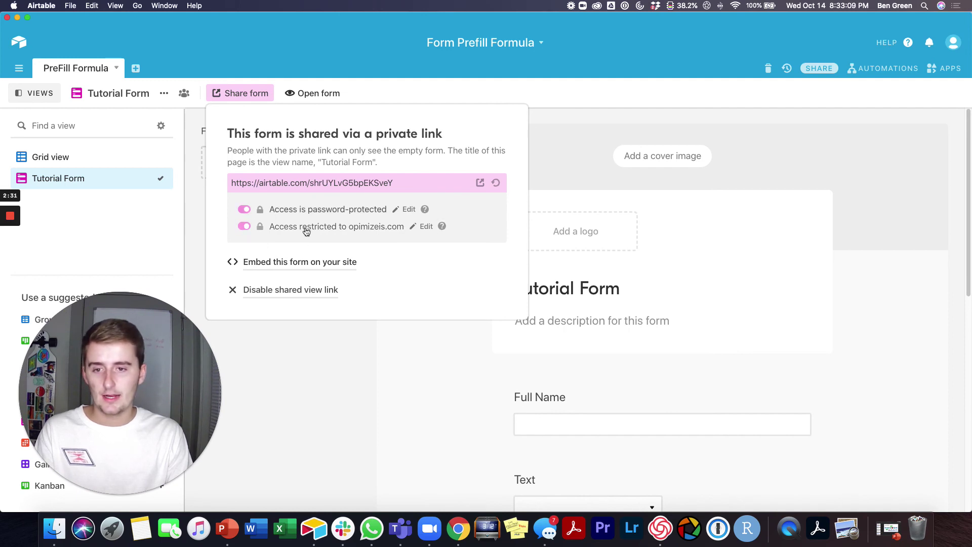
{"action": "left_click", "coordinate": [426, 226]}
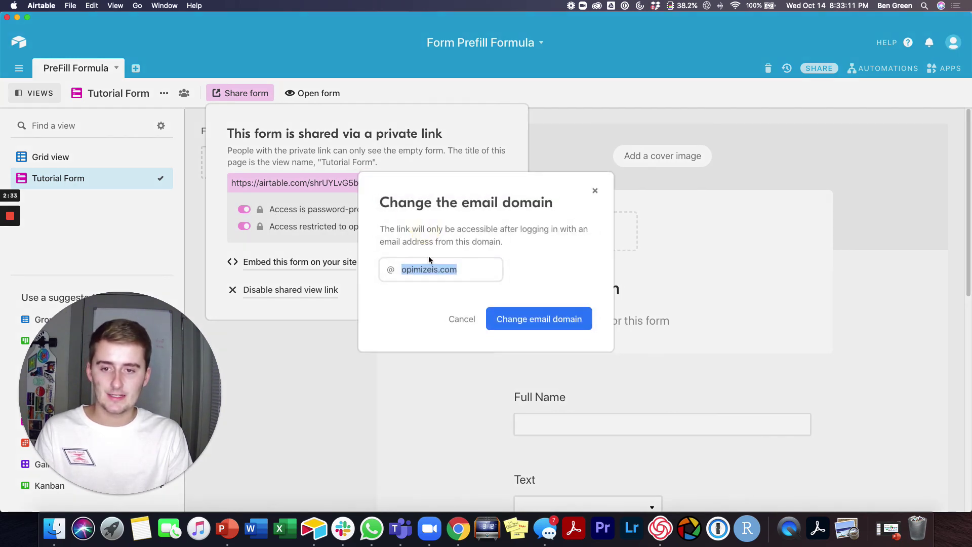
{"action": "left_click", "coordinate": [461, 319]}
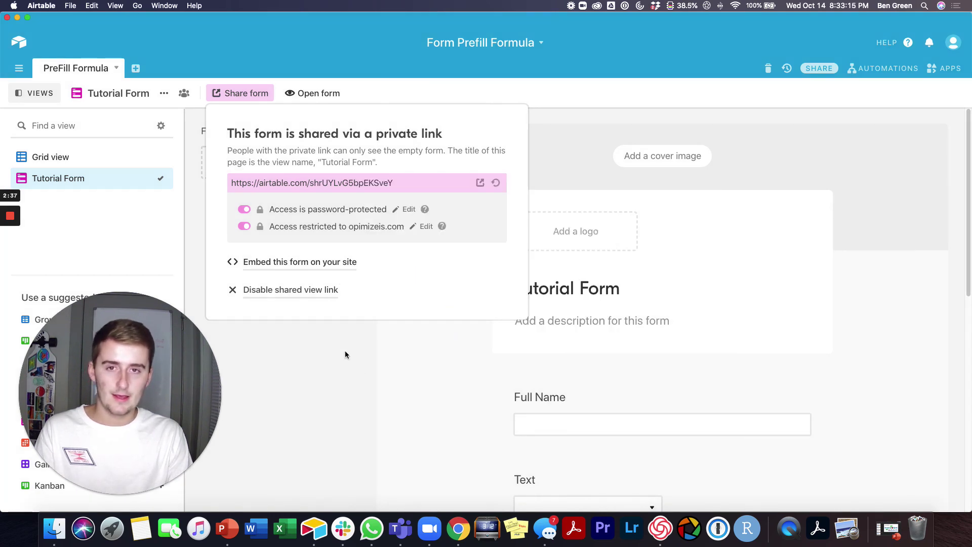
{"action": "left_click", "coordinate": [356, 366]}
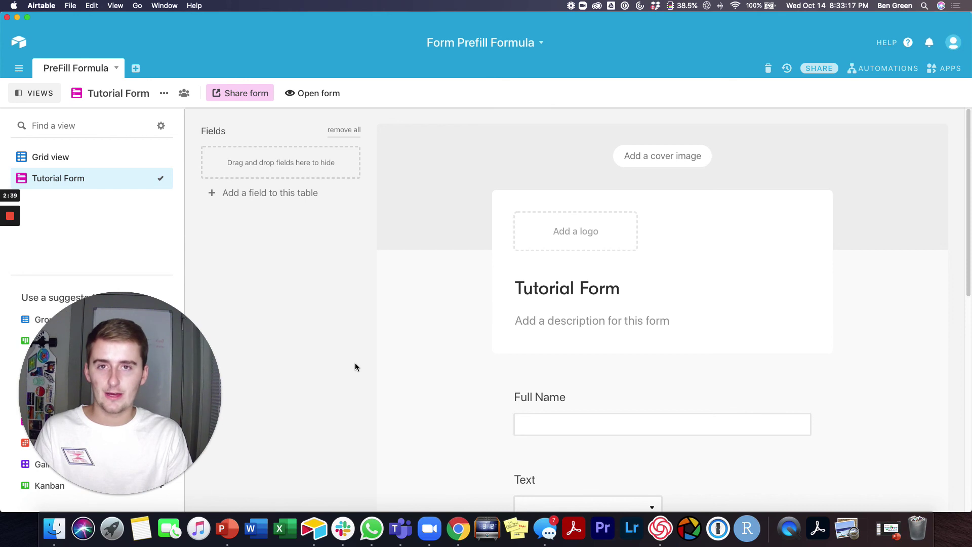